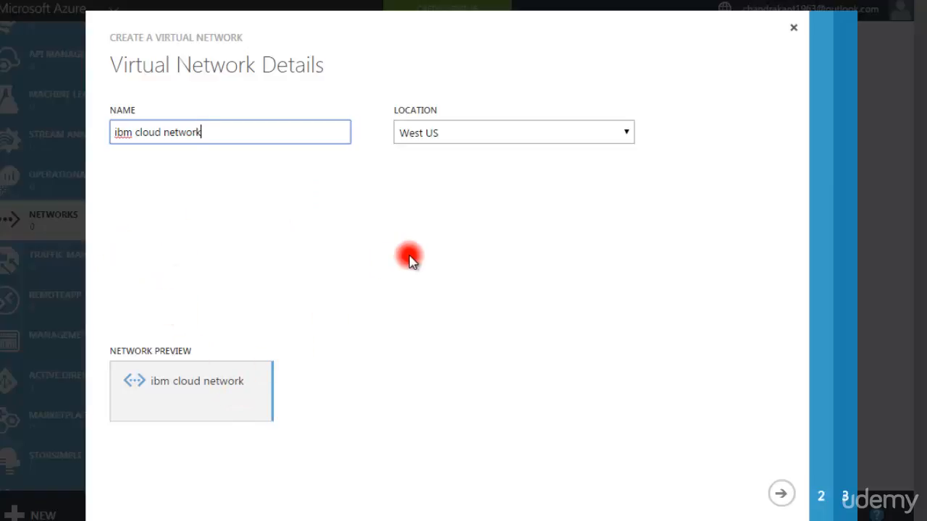
- Set the virtual network's location to Southeast Asia and continue to the DNS and VPN settings
left_click(621, 137)
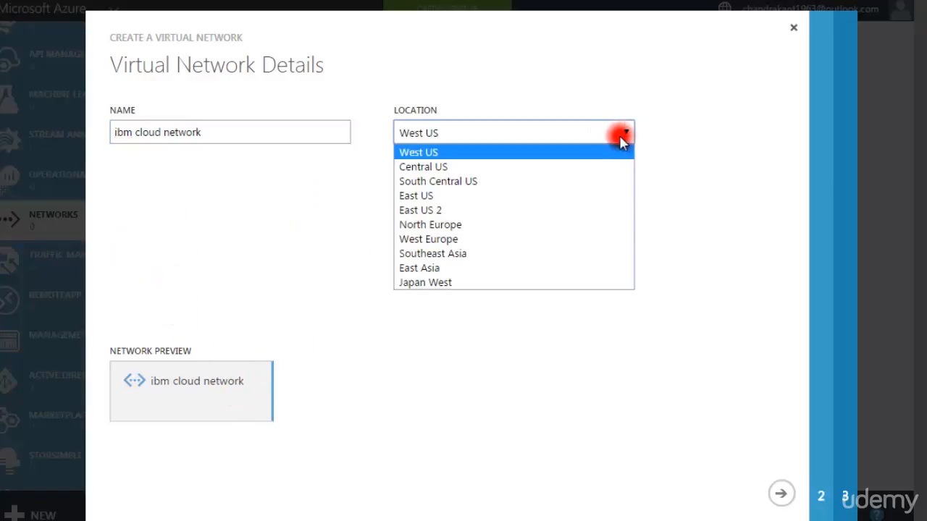
left_click(462, 255)
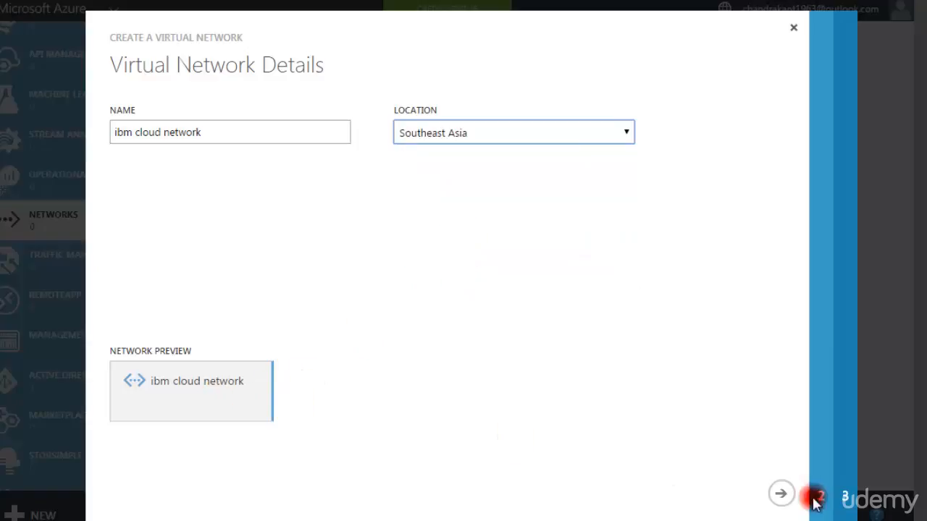
left_click(781, 494)
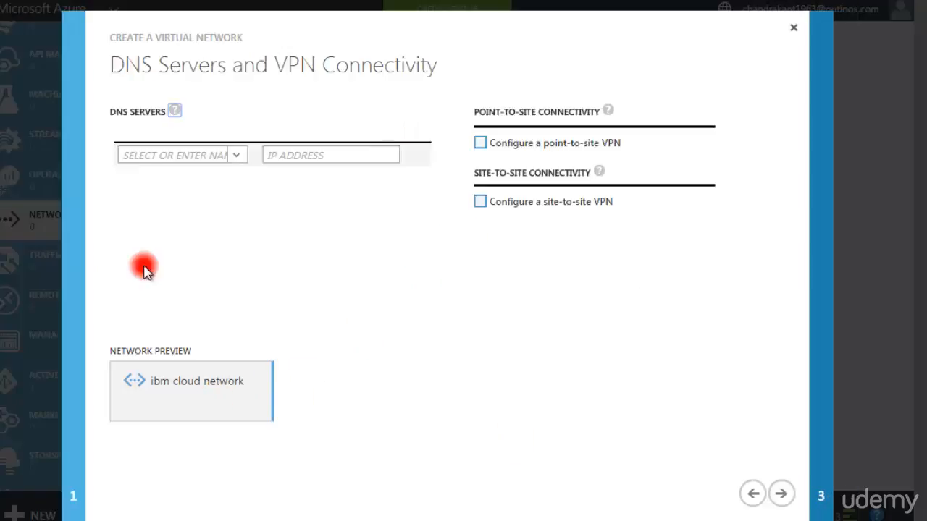
- Assign the existing DNS server abcd to the virtual network
left_click(145, 155)
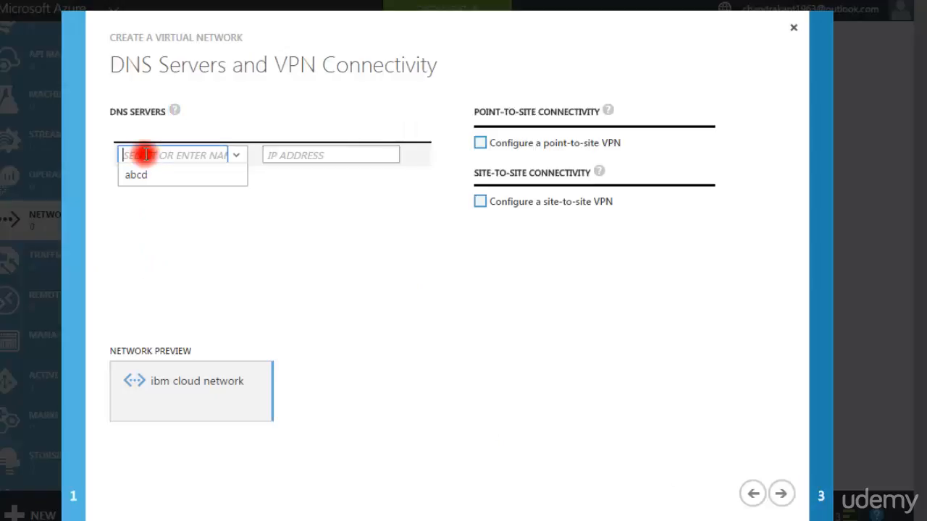
left_click(285, 116)
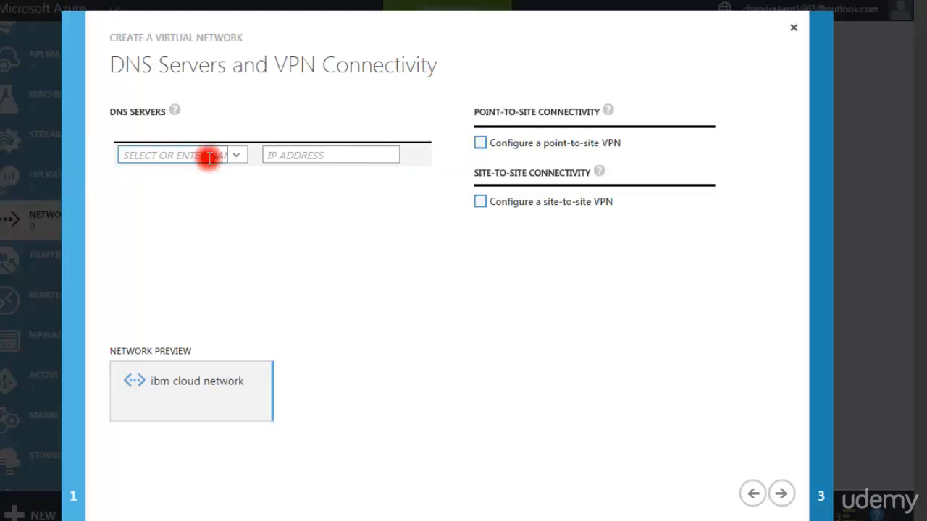
mouse_move(173, 116)
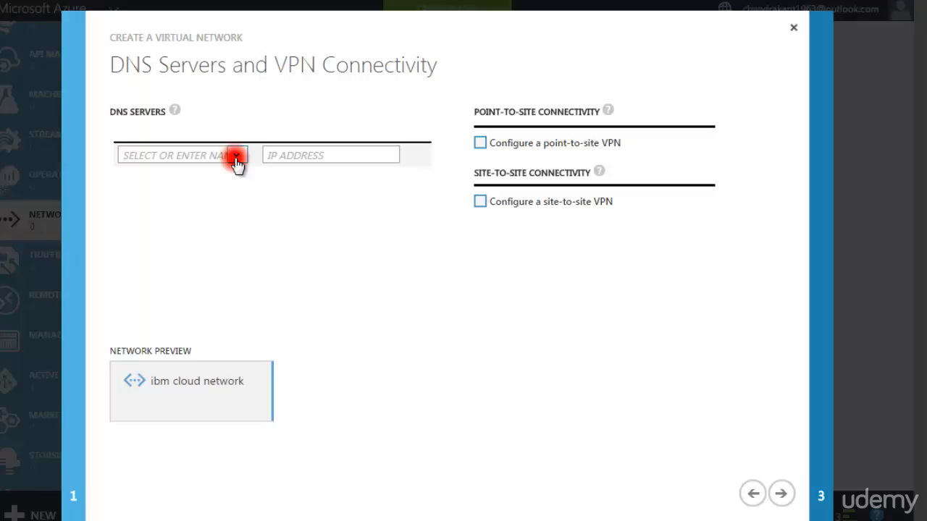
left_click(236, 156)
left_click(183, 154)
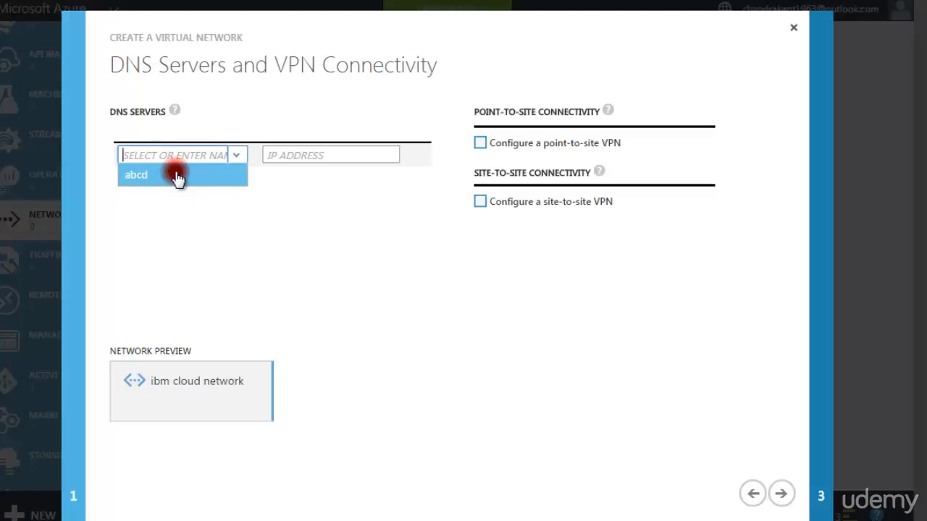
left_click(177, 176)
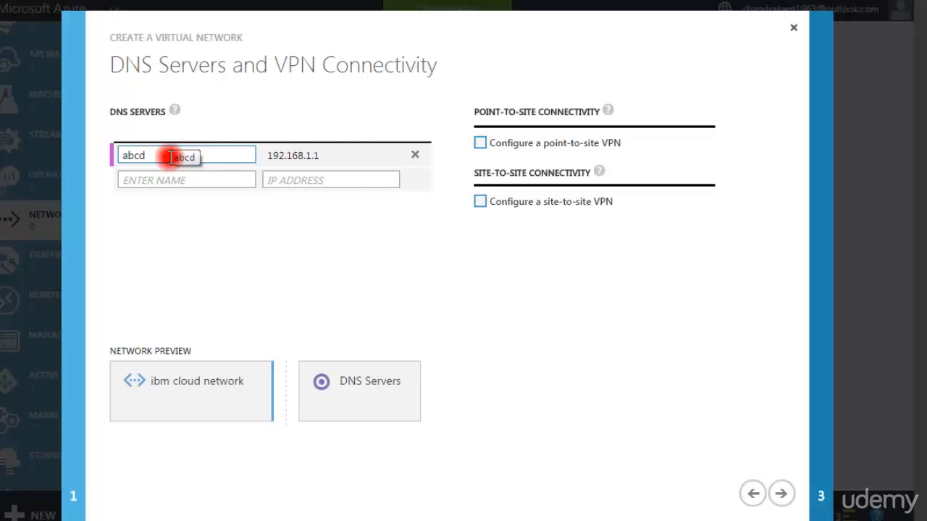
- Enable a site-to-site VPN with abc as the local network and continue to the address space settings
left_click(479, 202)
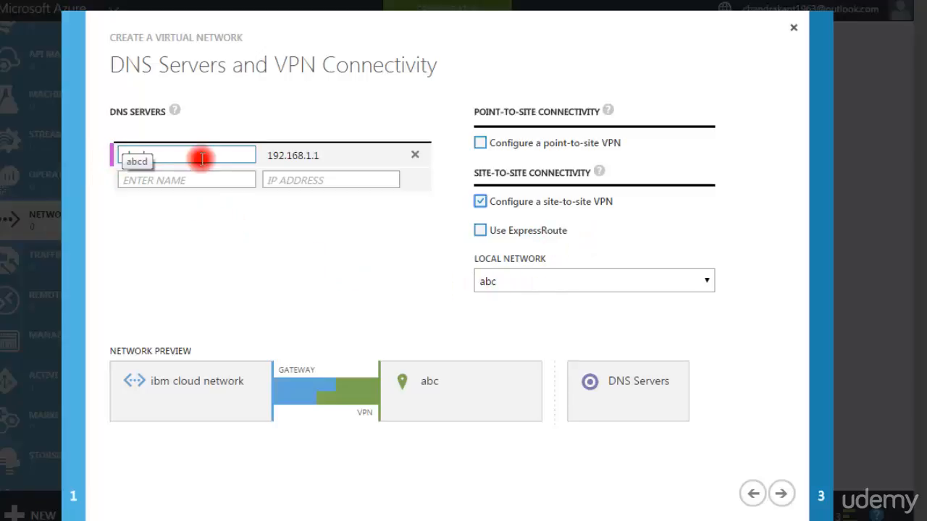
left_click(606, 286)
left_click(602, 285)
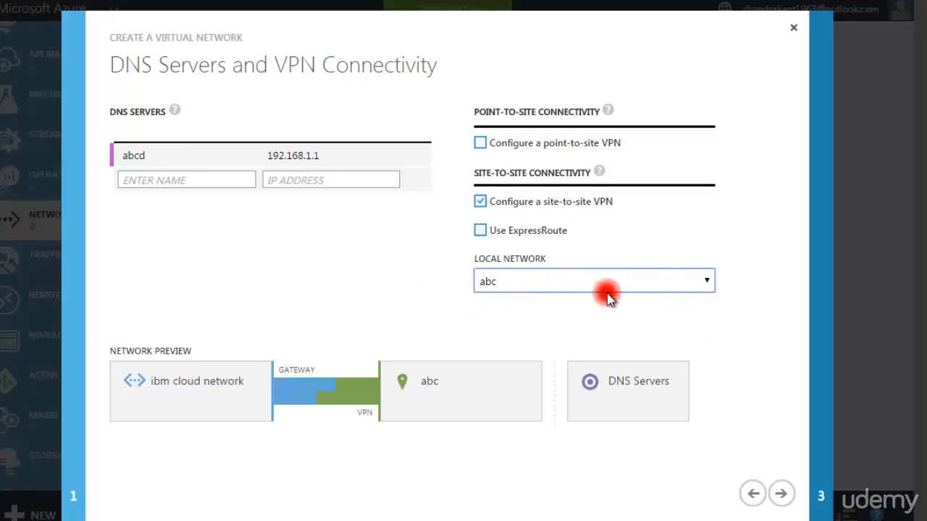
left_click(703, 281)
left_click(552, 315)
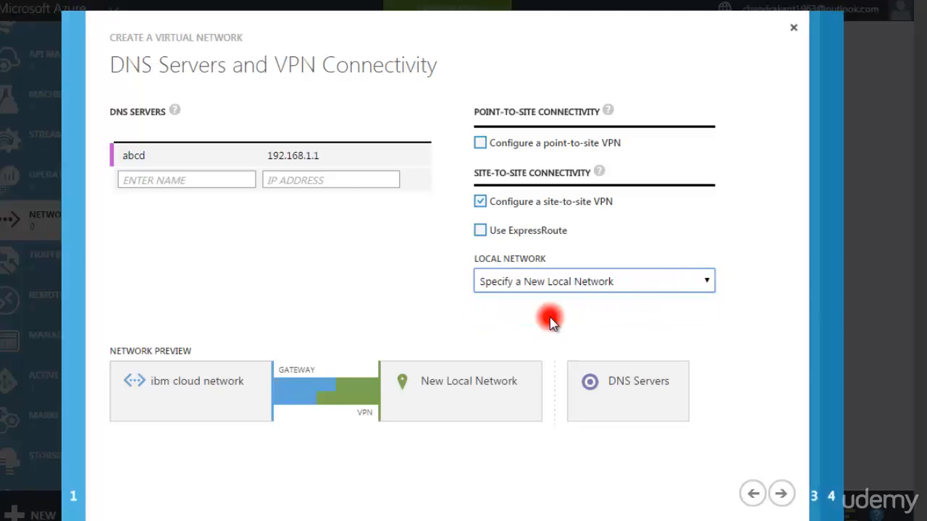
left_click(702, 282)
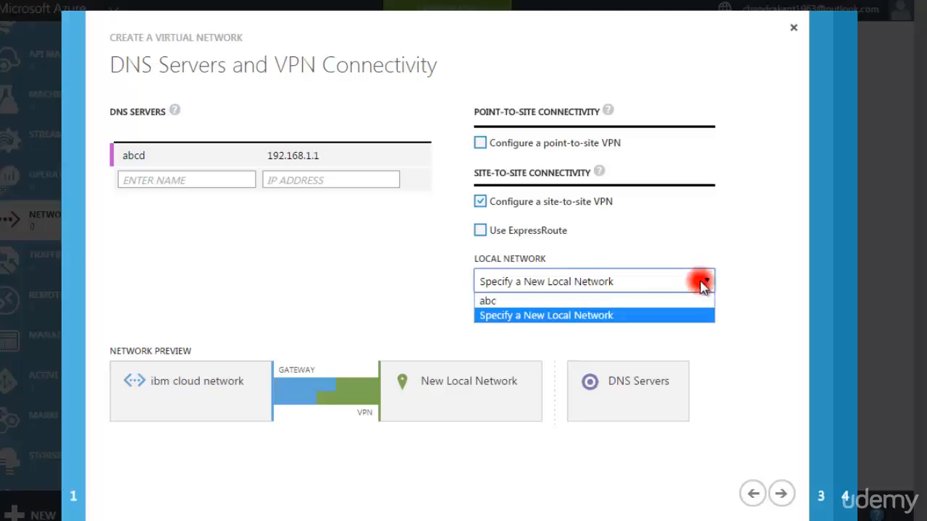
left_click(561, 304)
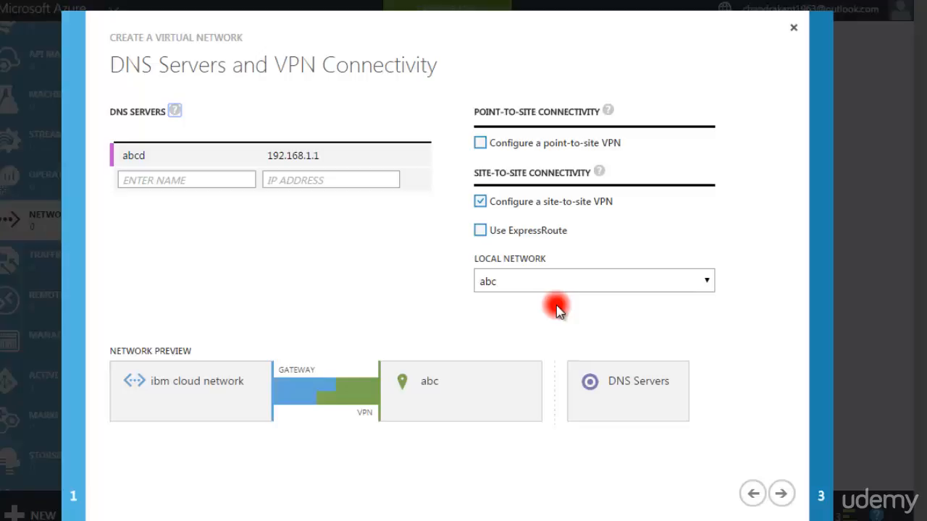
left_click(781, 493)
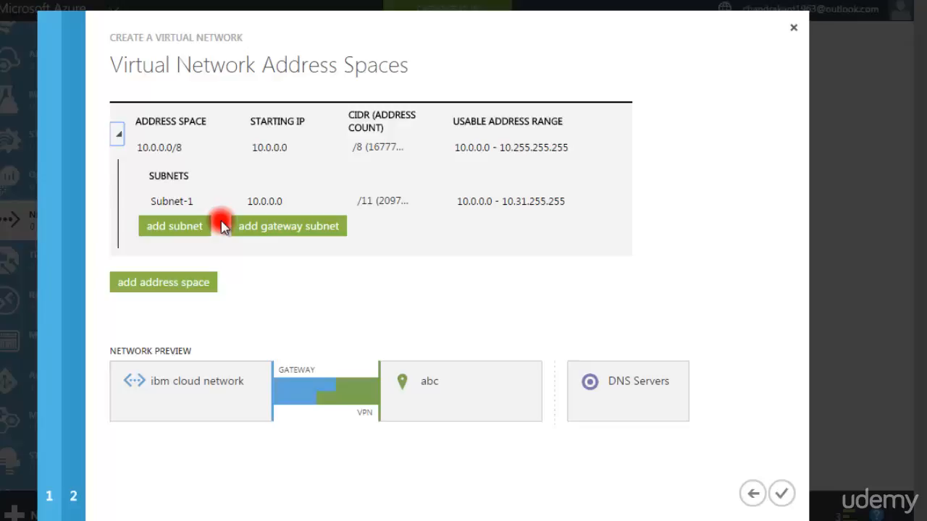
left_click(173, 233)
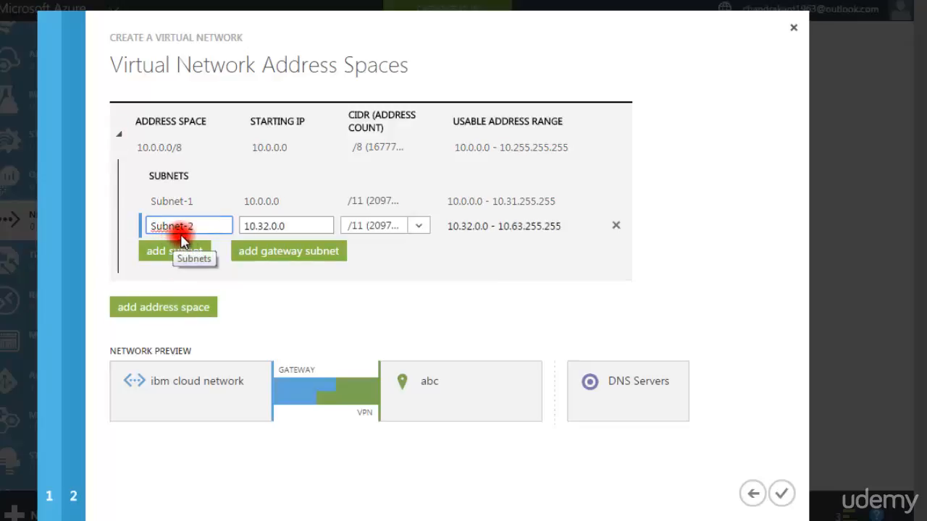
left_click(302, 227)
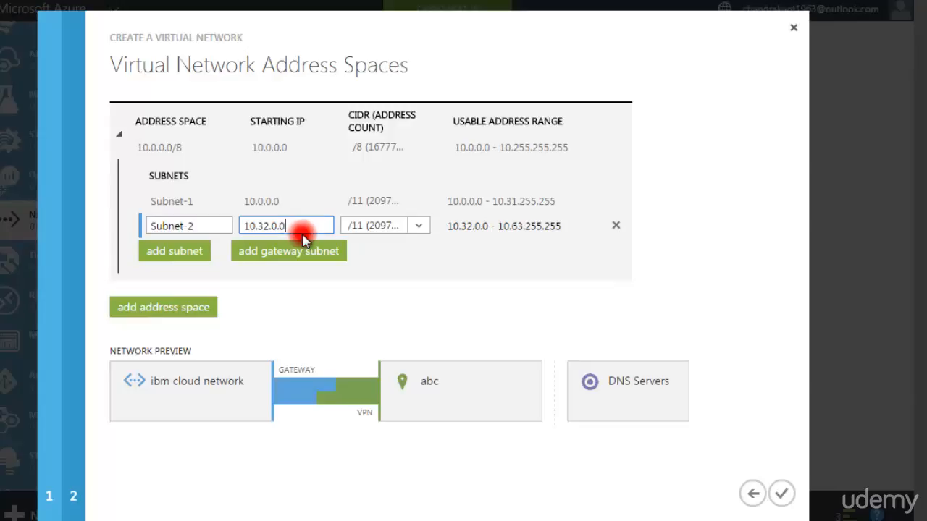
left_click(612, 227)
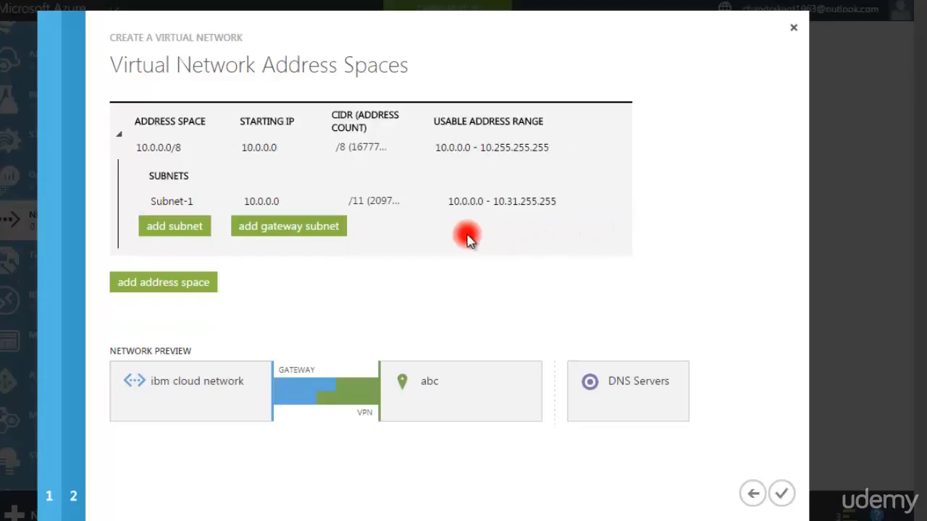
- Rename the first subnet of the 10.0.0.0/8 address space as Account
mouse_move(482, 207)
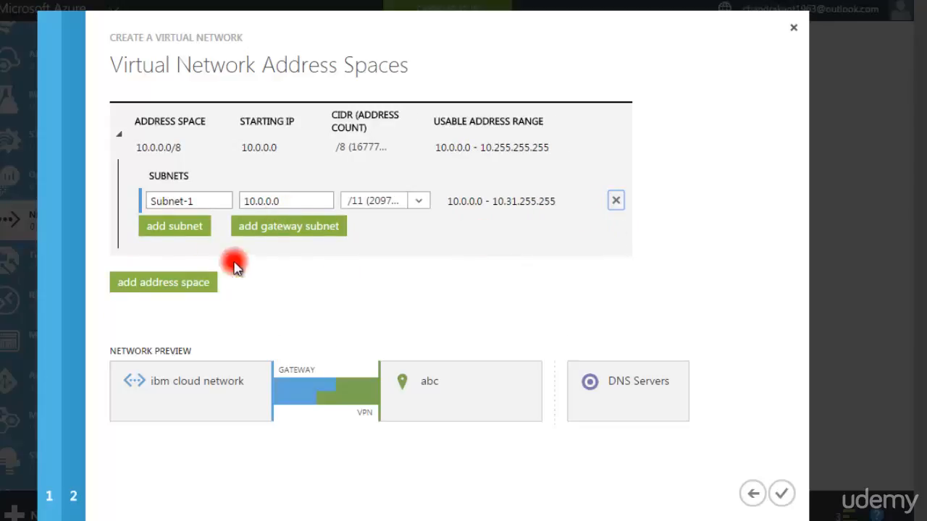
left_click(291, 200)
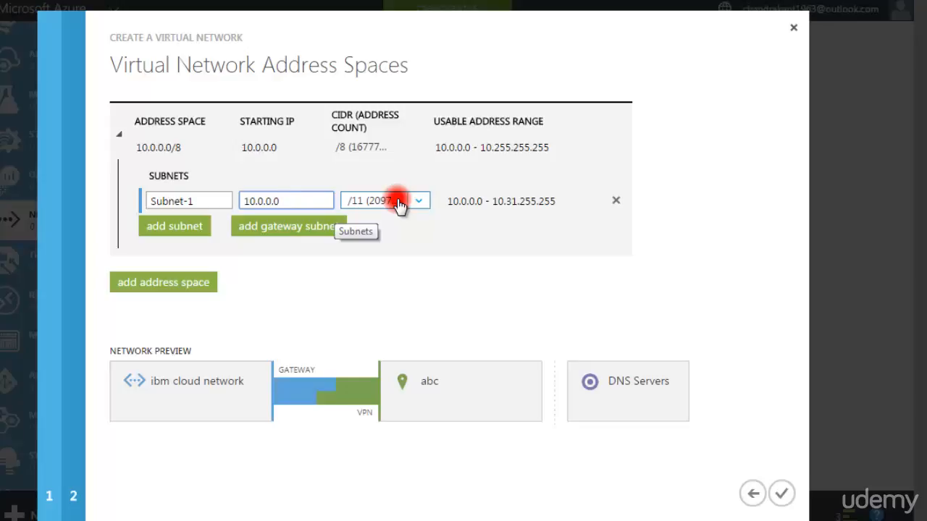
left_click(217, 202)
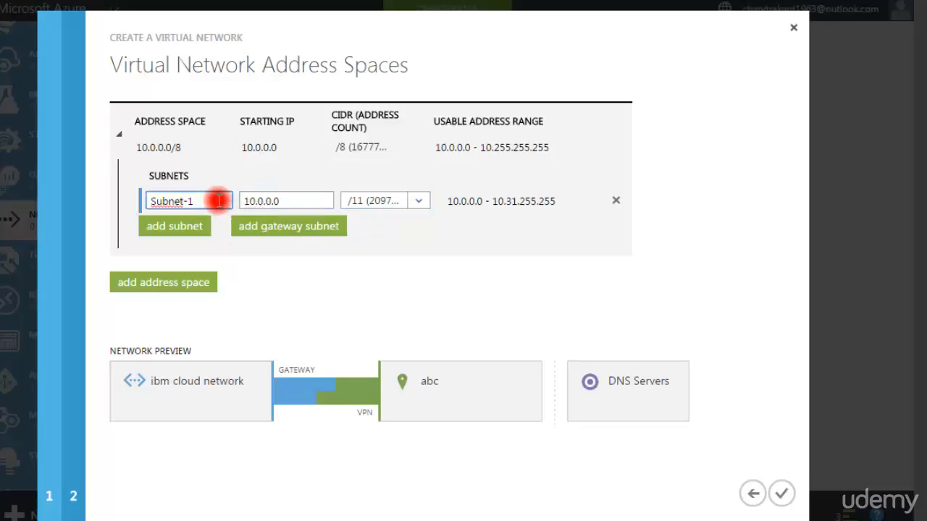
key("BackSpace")
key("BackSpace")
key("BackSpace")
key("BackSpace")
key("BackSpace")
key("BackSpace")
key("BackSpace")
key("BackSpace")
type("Account")
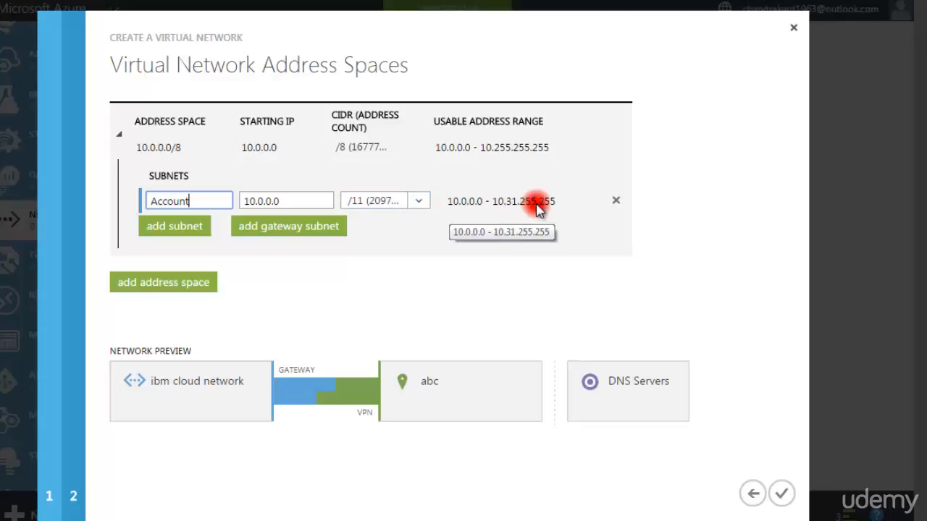
- Add a second subnet to the address space and name it HR
left_click(173, 227)
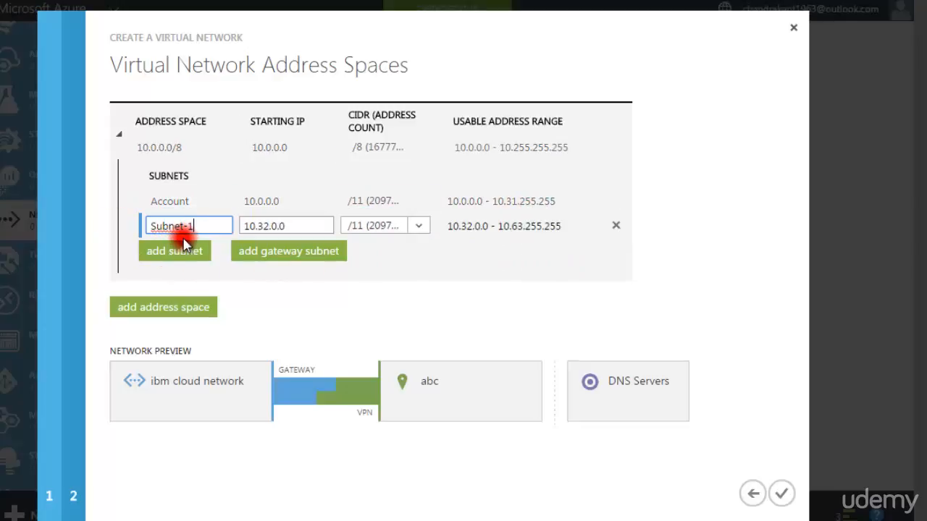
key("BackSpace")
key("BackSpace")
key("BackSpace")
key("BackSpace")
key("BackSpace")
key("BackSpace")
key("BackSpace")
key("BackSpace")
type("HR")
left_click(292, 226)
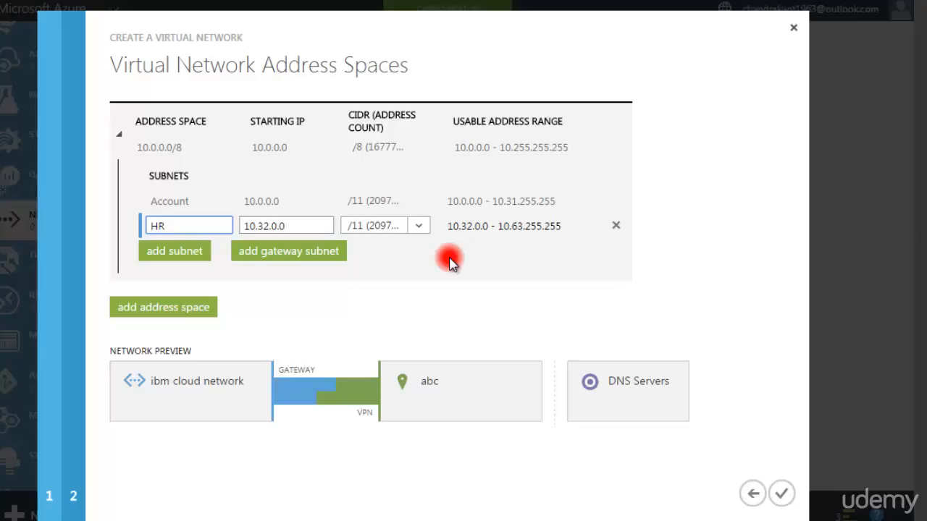
- Add a third subnet and name it production, removing the default name text in front of it
left_click(174, 251)
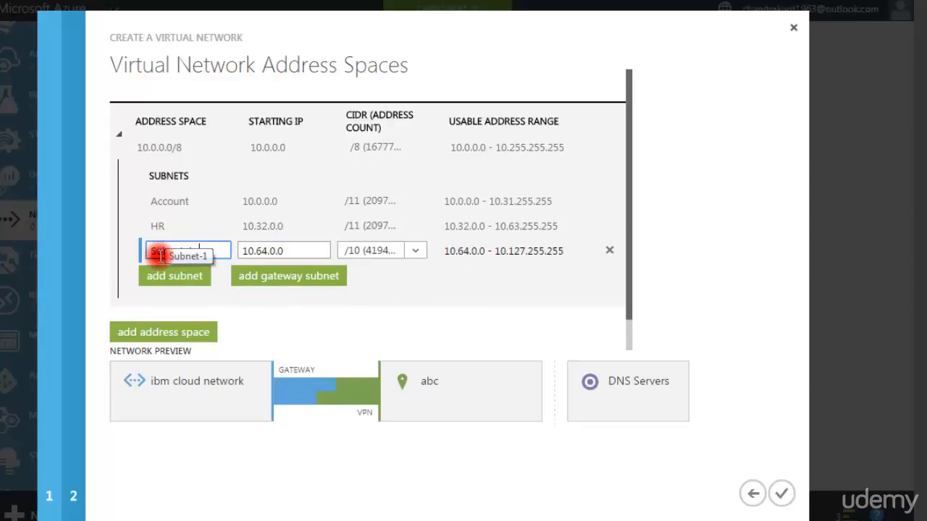
type("production")
left_click(432, 297)
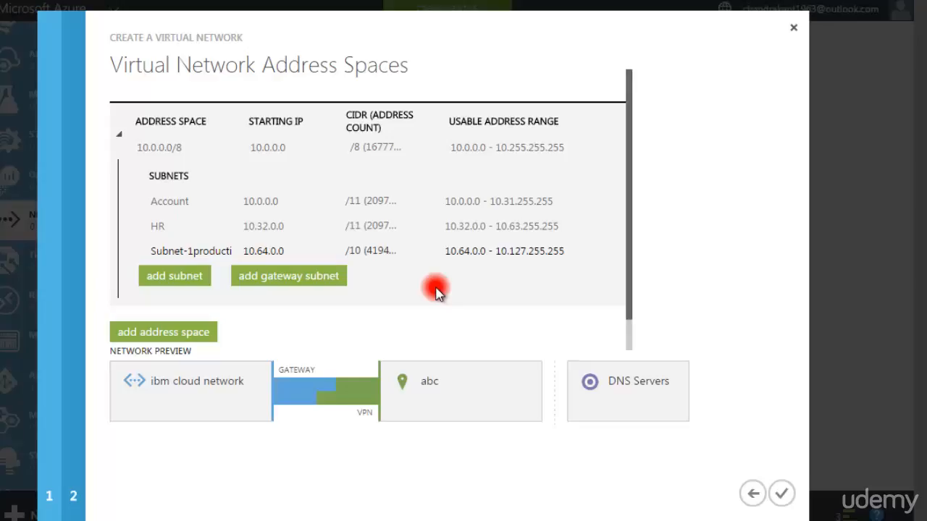
left_click(151, 252)
key("Delete")
key("Delete")
key("Delete")
key("Delete")
key("Delete")
key("Delete")
key("Delete")
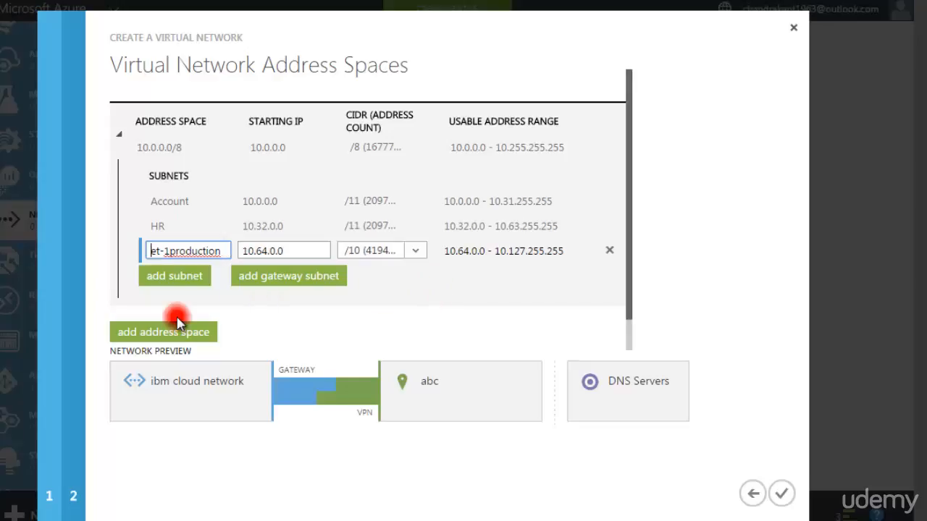
key("Delete")
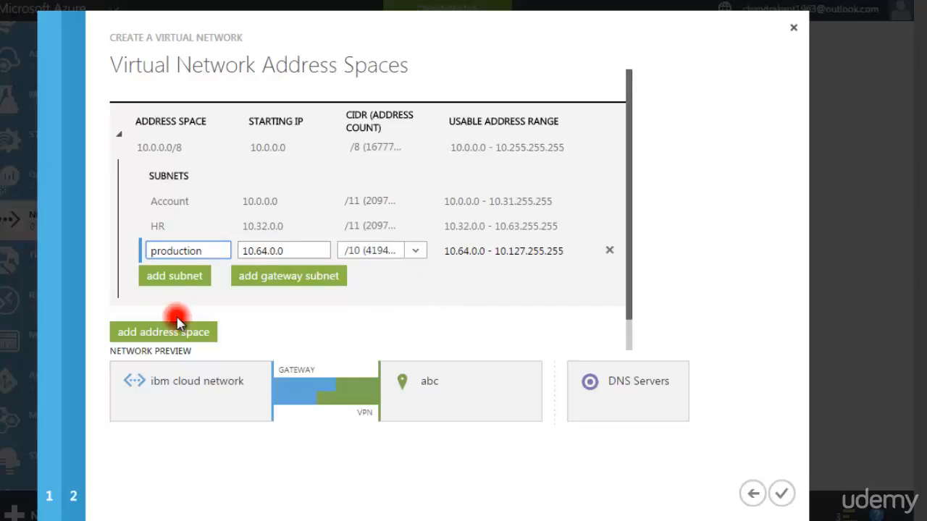
left_click(321, 302)
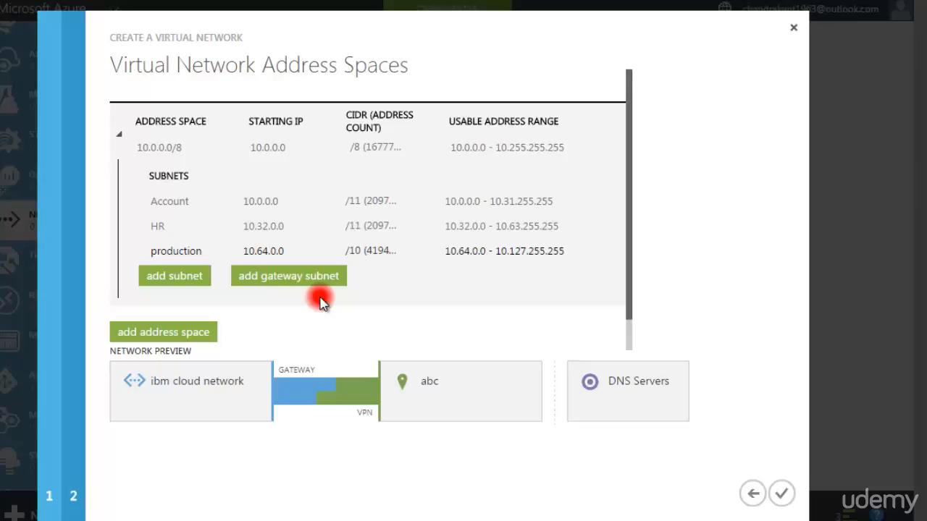
- Add a fourth subnet to the address space and name it banglore
left_click(145, 275)
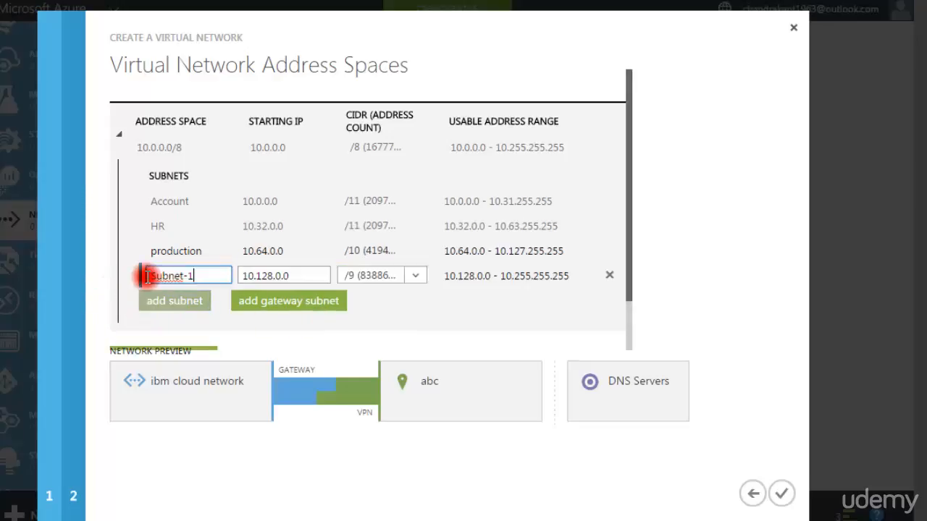
key("BackSpace")
key("BackSpace")
key("BackSpace")
key("BackSpace")
key("BackSpace")
key("BackSpace")
key("BackSpace")
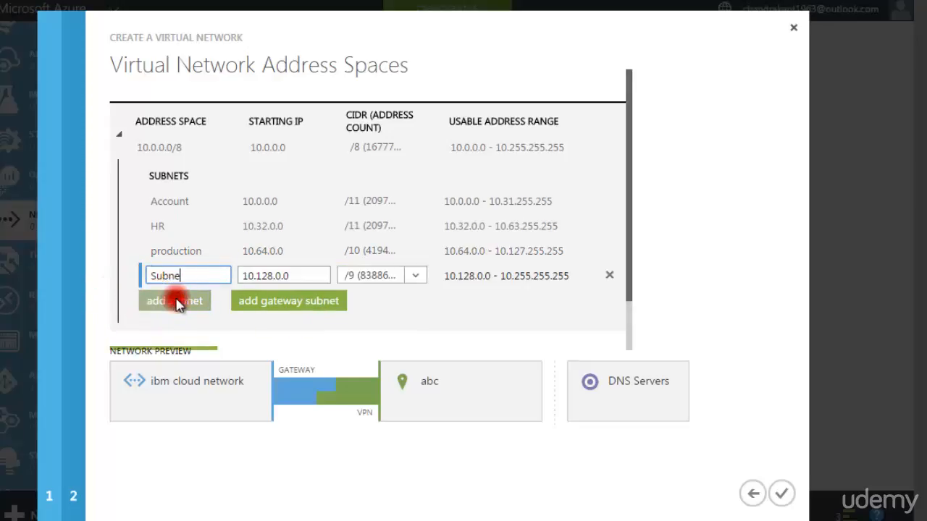
key("BackSpace")
type("bab")
key("BackSpace")
type("nglore")
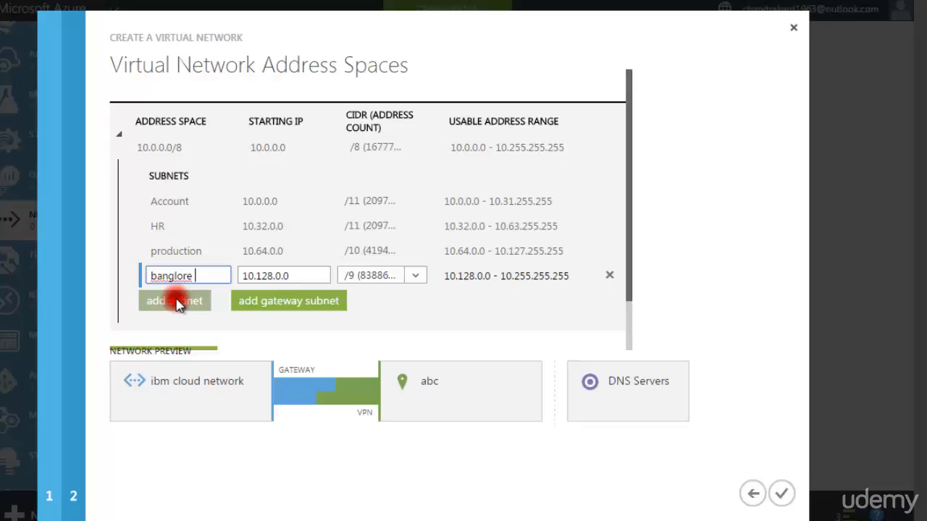
left_click(389, 336)
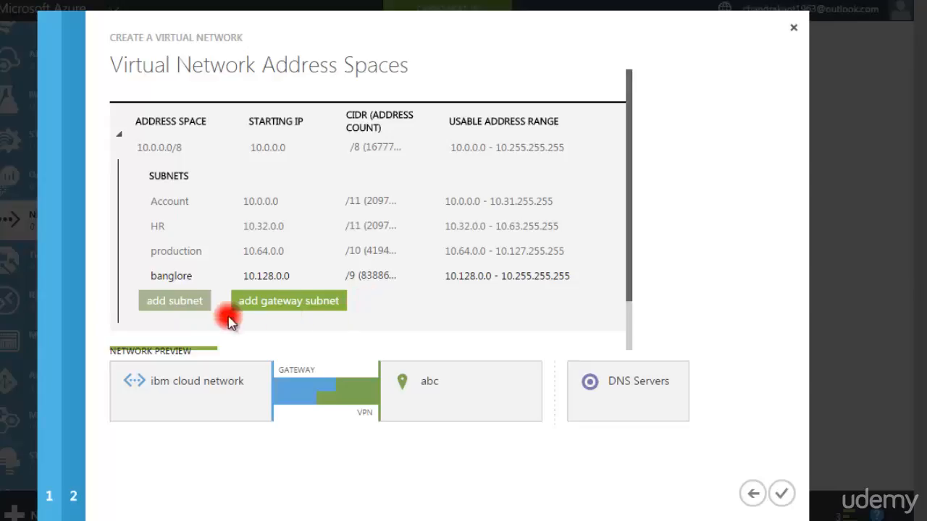
- Try to add a gateway subnet to the 10.0.0.0/8 address space
left_click(289, 307)
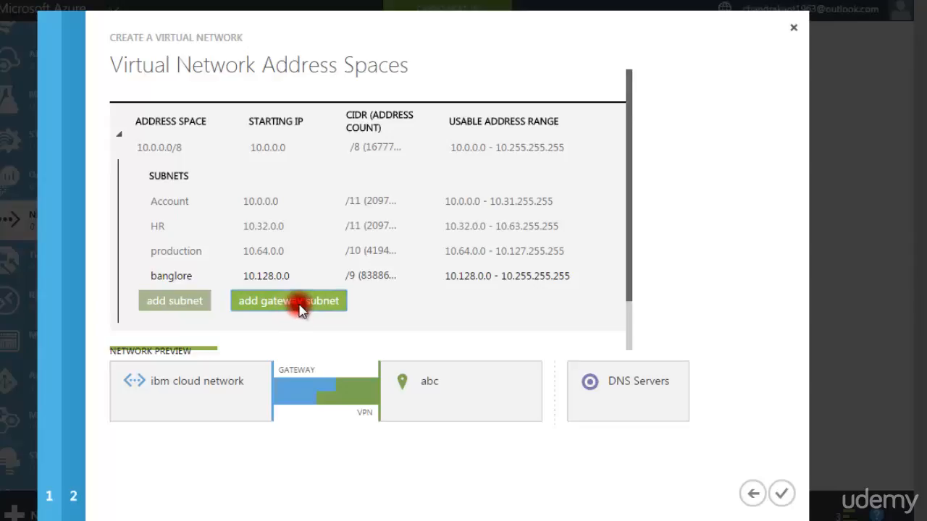
scroll(299, 307, "down", 1)
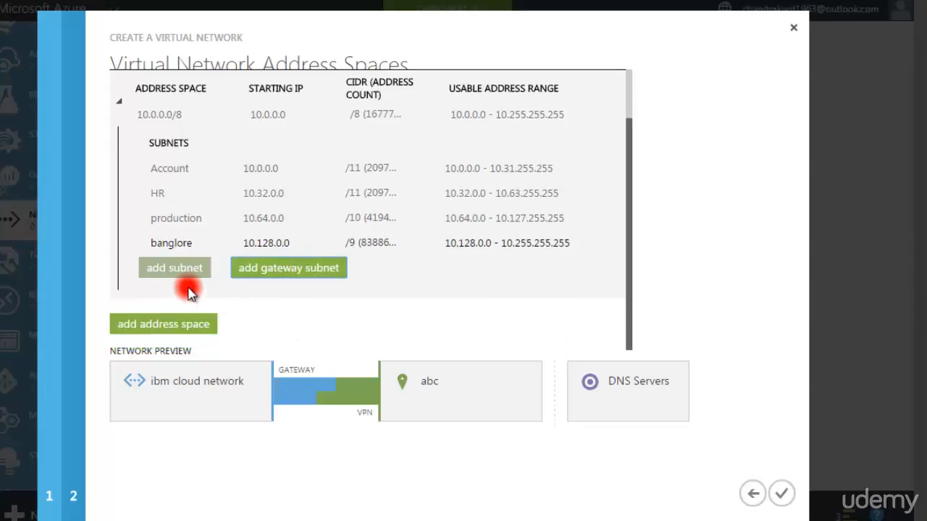
left_click(391, 266)
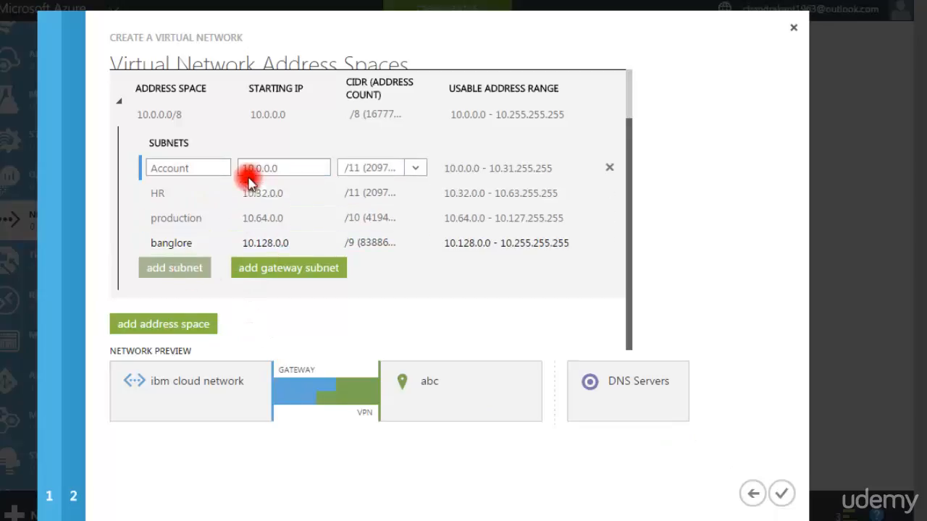
- Add a second address space with starting IP 172.16.0.0
left_click(180, 325)
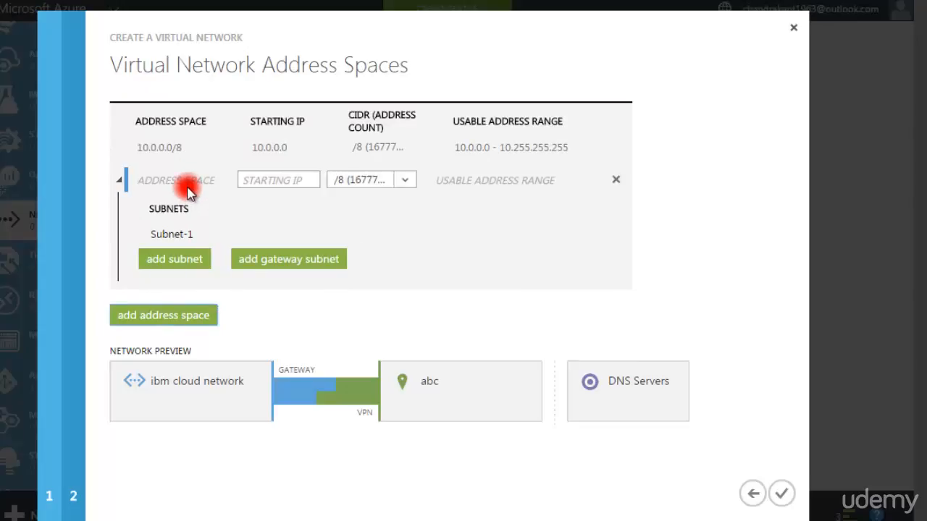
left_click(251, 178)
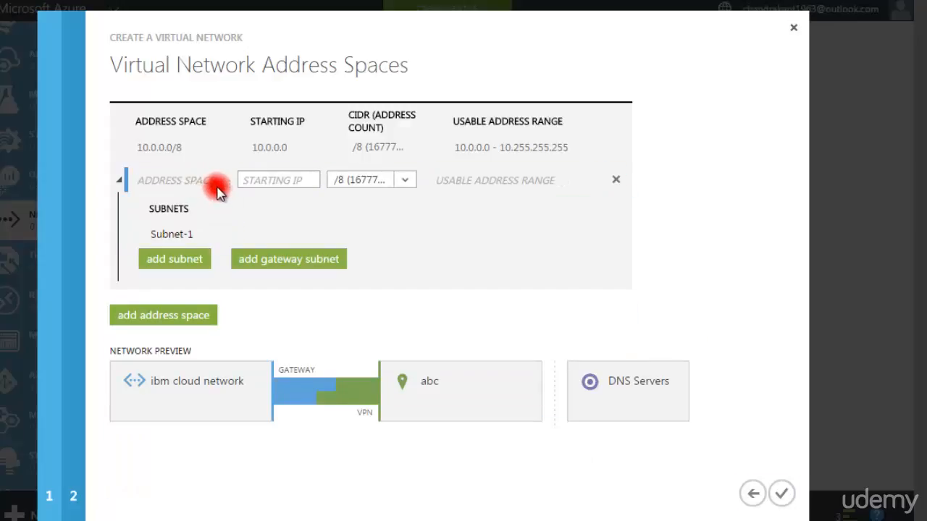
left_click(261, 181)
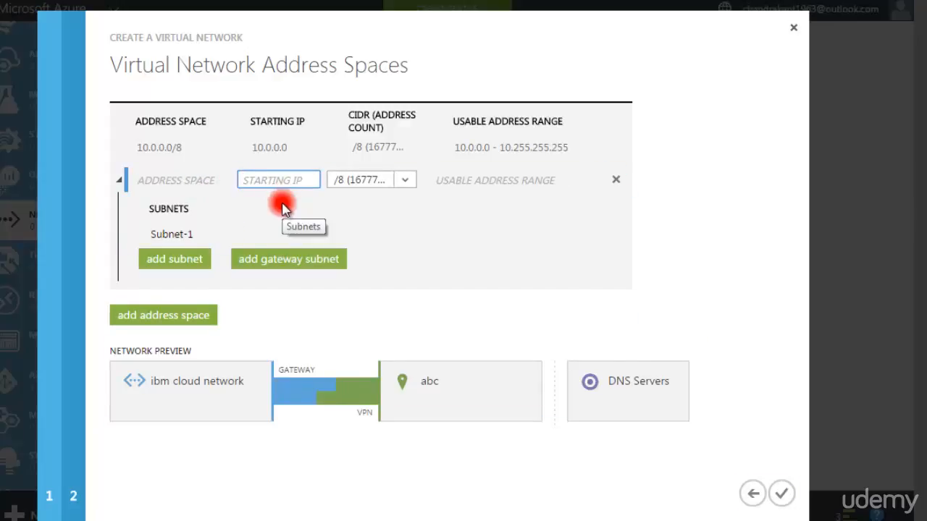
type("172")
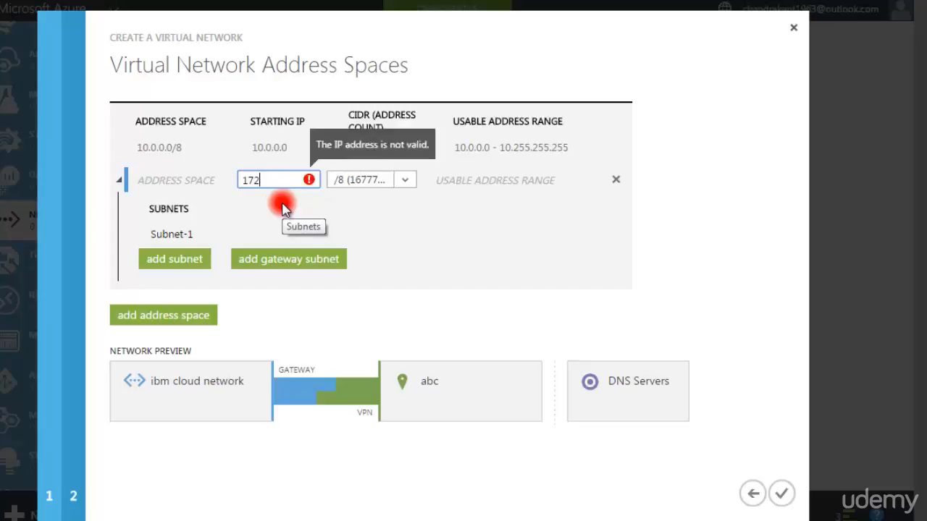
type(".16.")
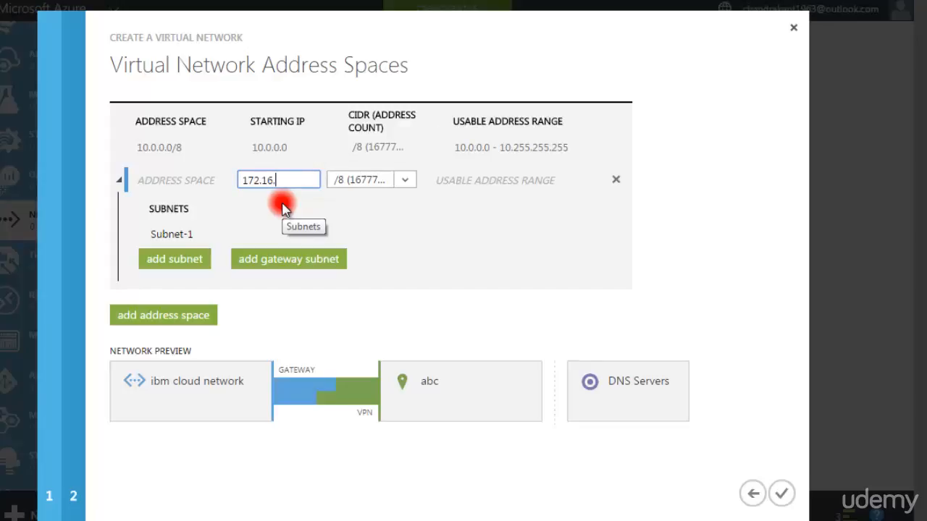
type("0.0")
type(".")
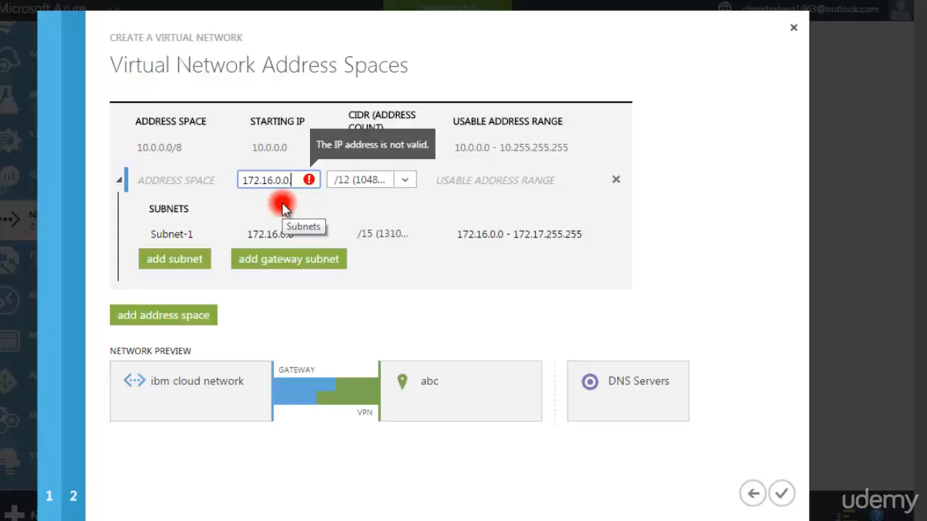
key("BackSpace")
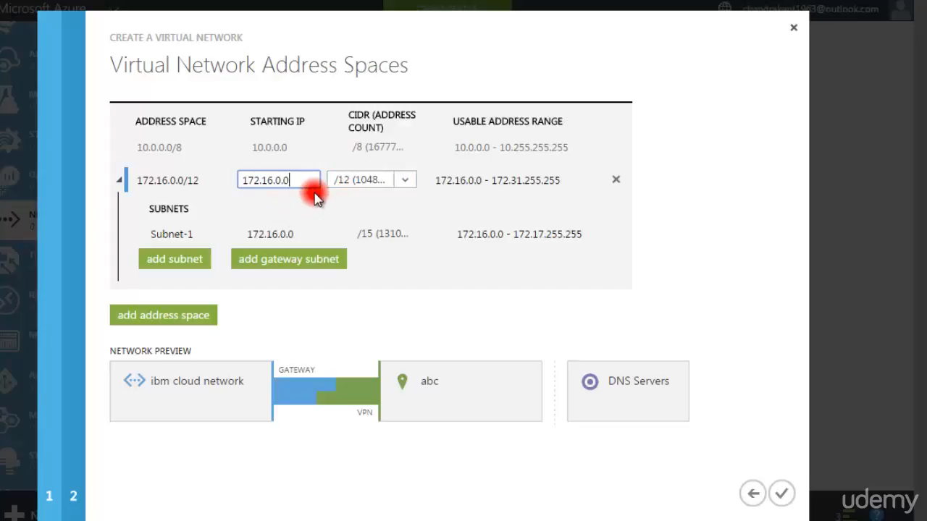
- Rename the default subnet of the 172.16.0.0/12 address space as hr and submit the virtual network
left_click(307, 234)
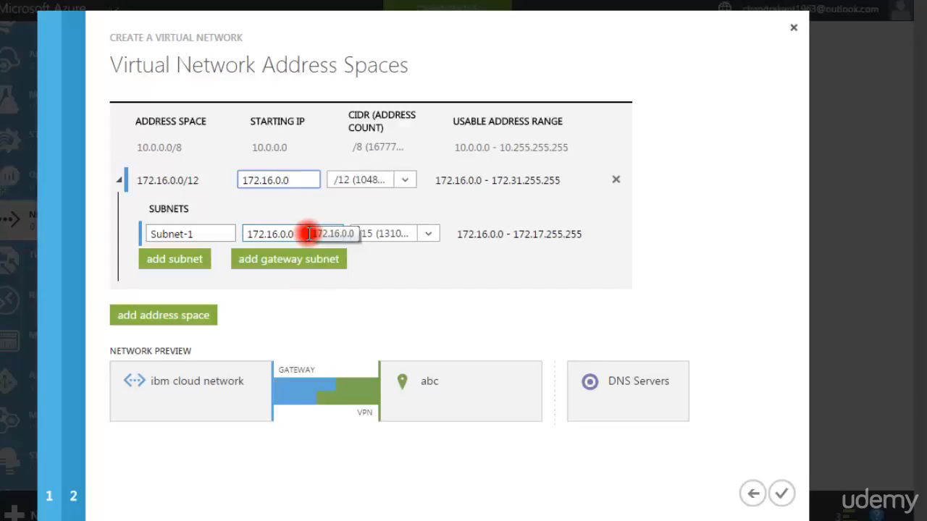
left_click(205, 234)
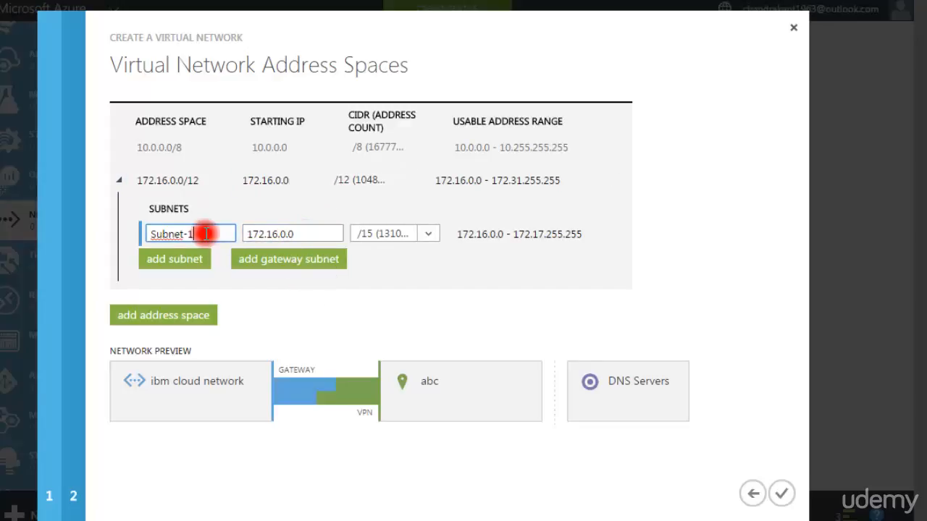
key("BackSpace")
key("BackSpace")
key("BackSpace")
key("BackSpace")
key("BackSpace")
key("BackSpace")
key("BackSpace")
key("BackSpace")
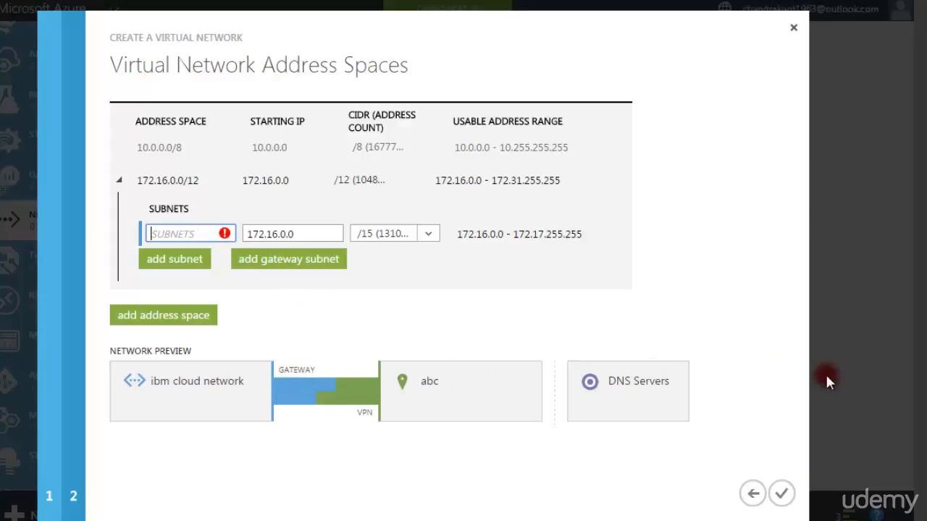
left_click(126, 181)
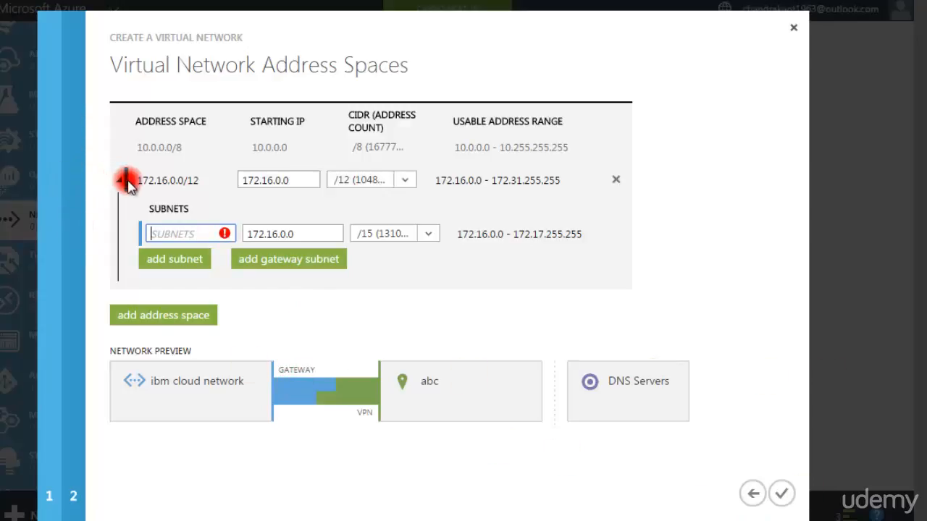
left_click(167, 232)
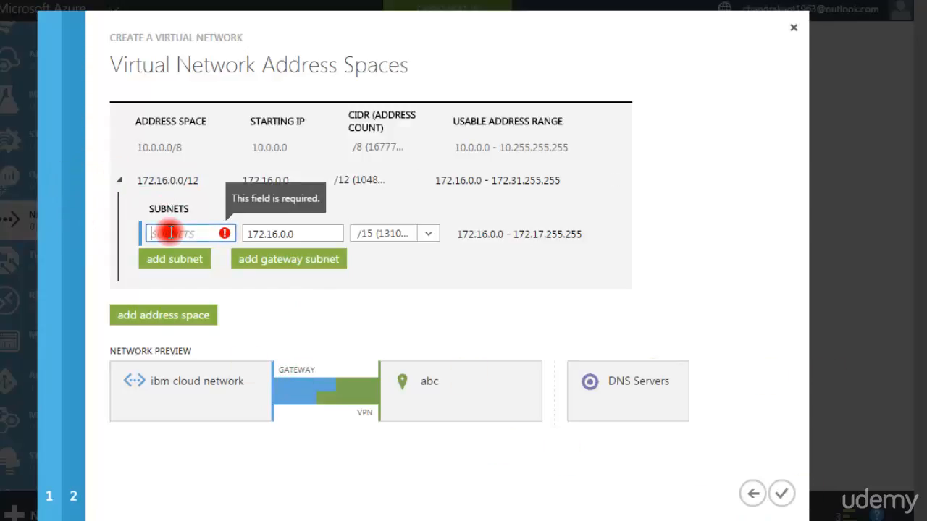
type("hr")
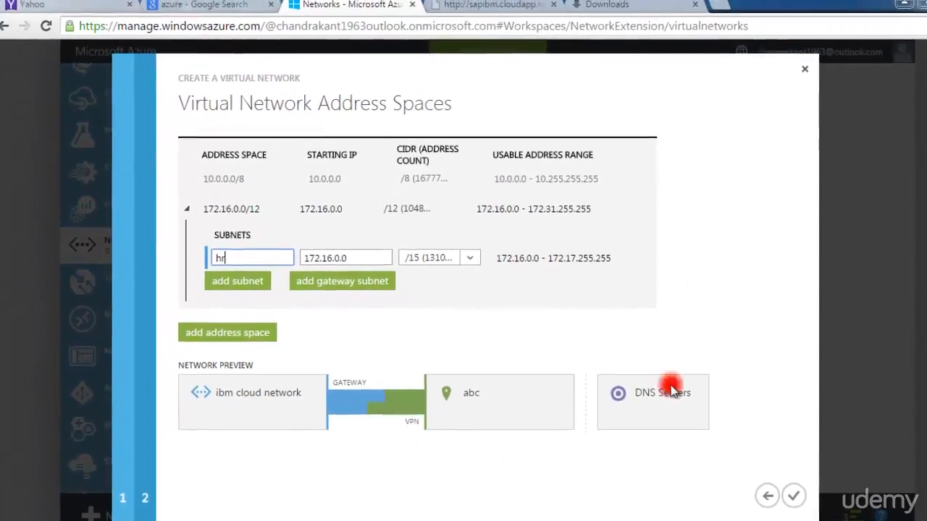
left_click(787, 494)
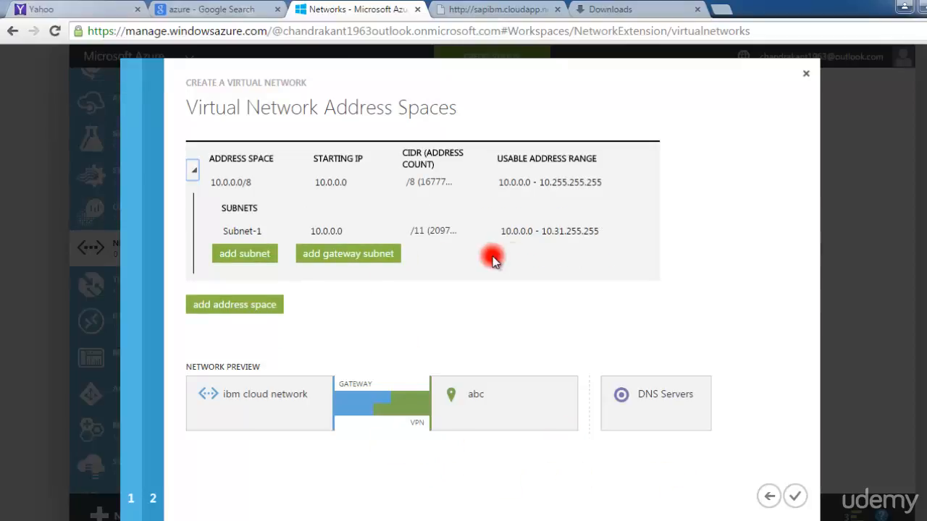
- Rename the default subnet of the 10.0.0.0/8 address space as hr
left_click(244, 233)
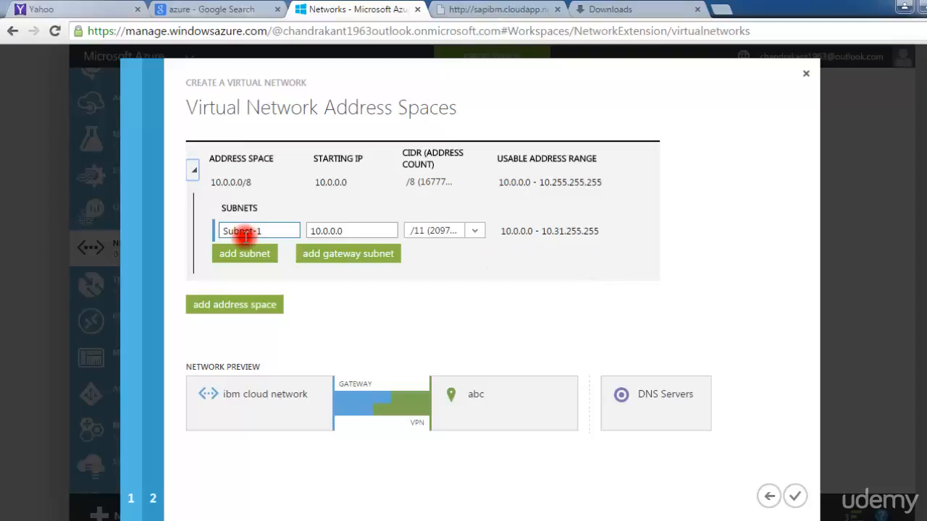
left_click(271, 232)
key("BackSpace")
key("BackSpace")
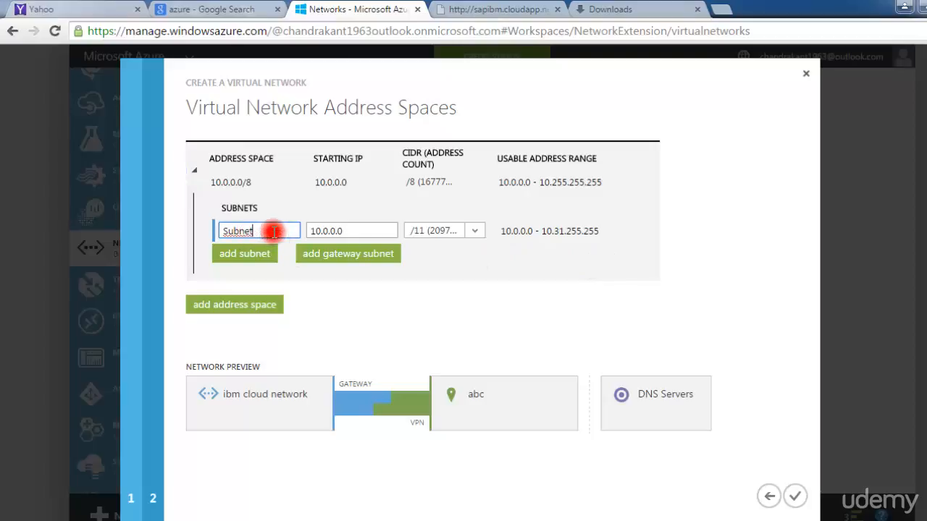
key("BackSpace")
key("BackSpace")
key("BackSpace")
key("BackSpace")
key("BackSpace")
key("BackSpace")
type("hr")
left_click(317, 327)
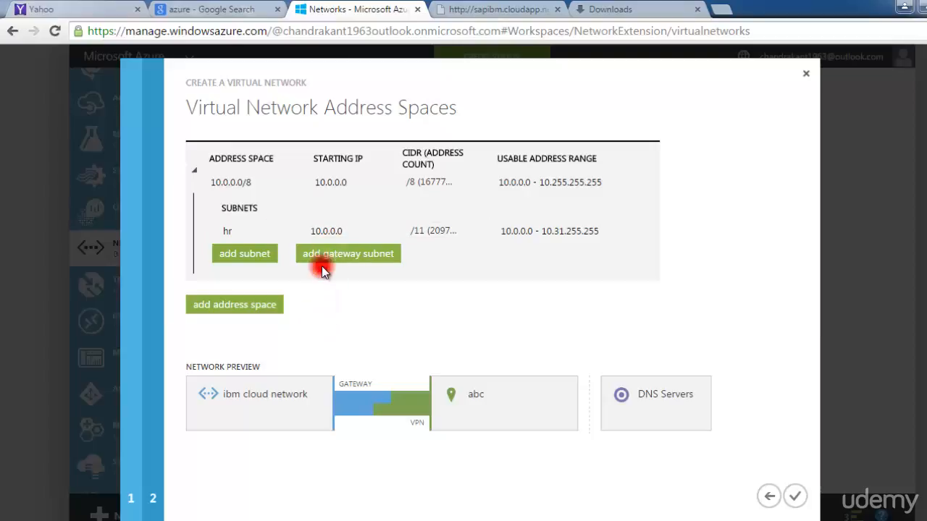
- Add a gateway subnet to the 10.0.0.0/8 address space and complete the virtual network creation
mouse_move(406, 224)
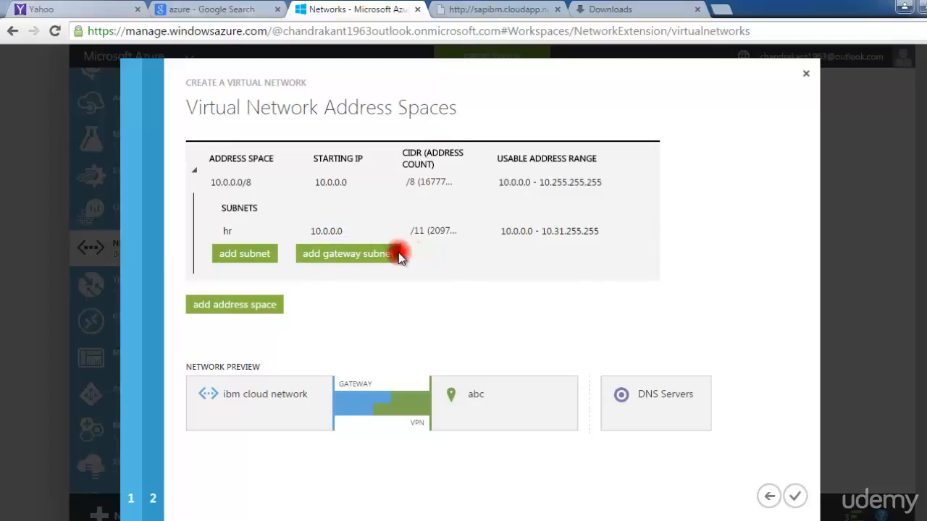
left_click(352, 255)
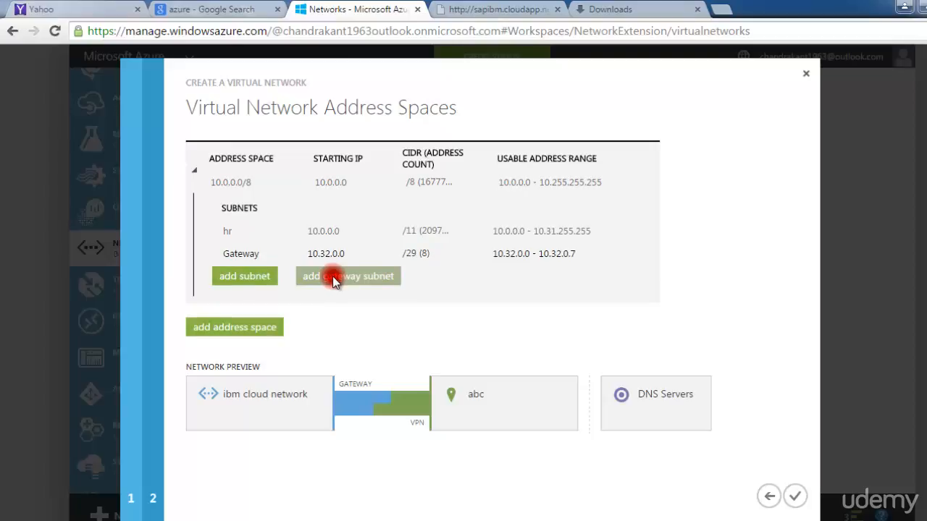
left_click(794, 497)
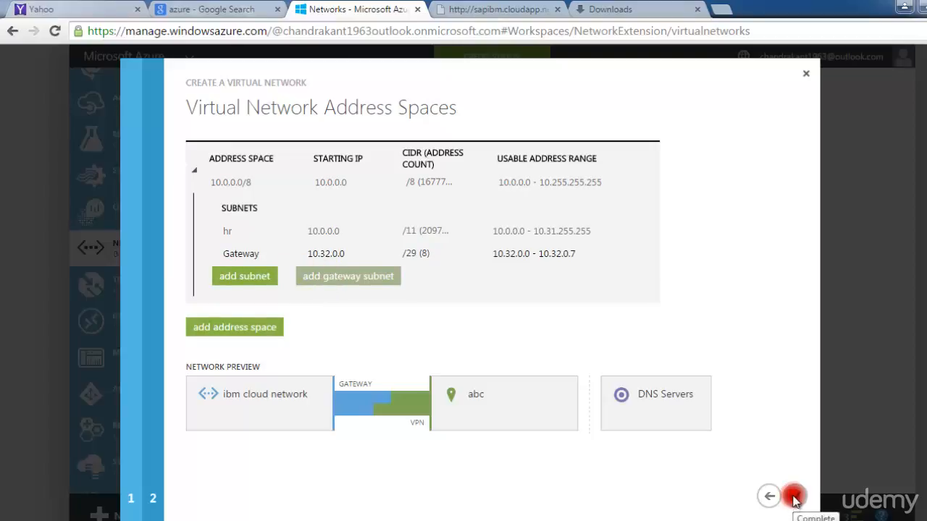